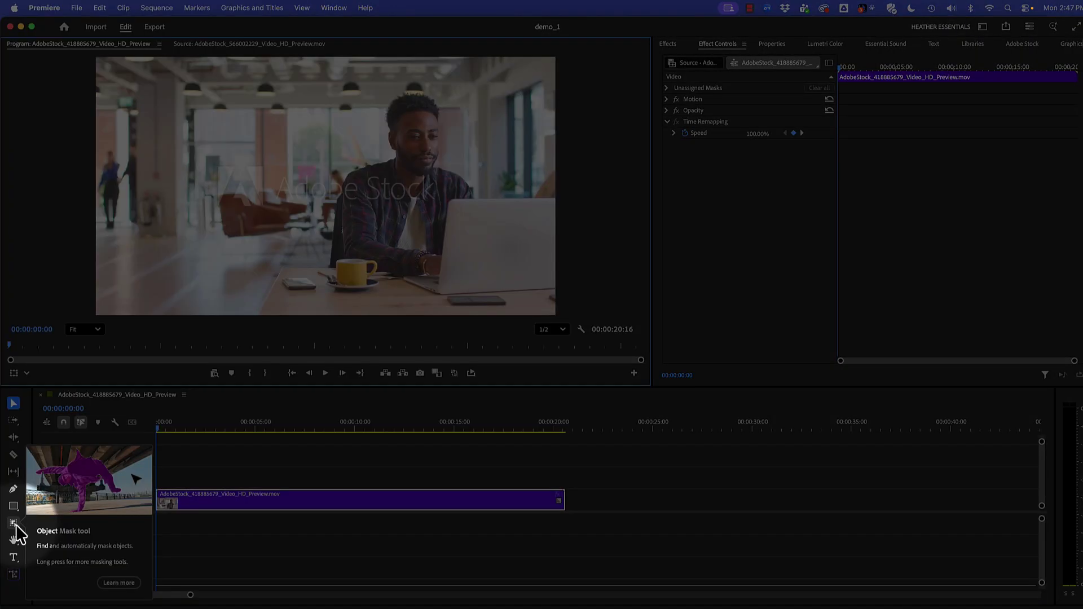
Draw a rectangle mask over the ceiling area of the office clip and set its feather to 47
{"action": "left_click", "coordinate": [13, 523]}
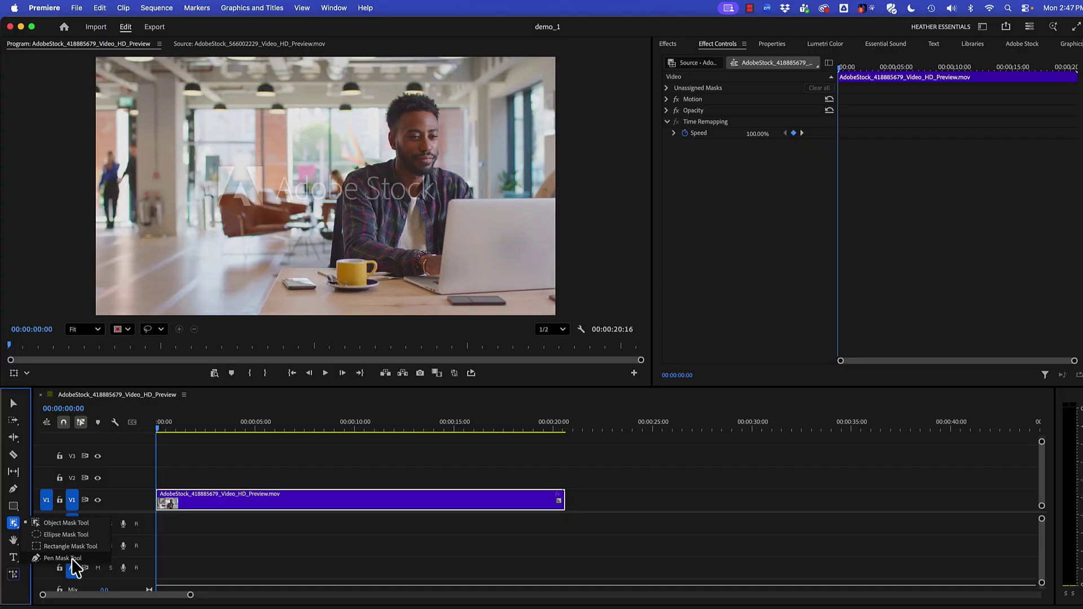
{"action": "left_click", "coordinate": [72, 559]}
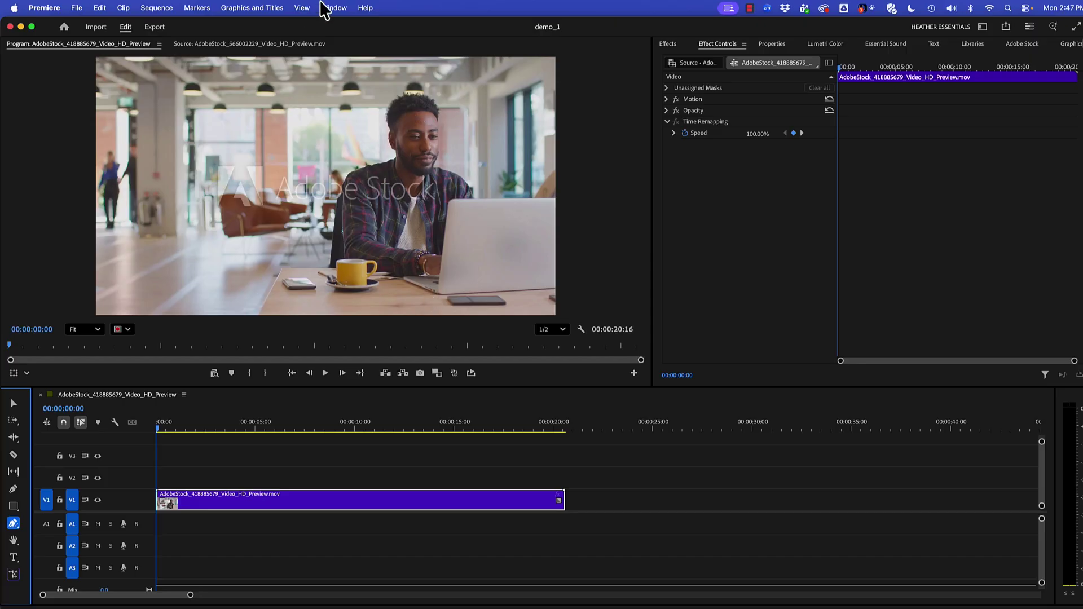
{"action": "left_click", "coordinate": [13, 522]}
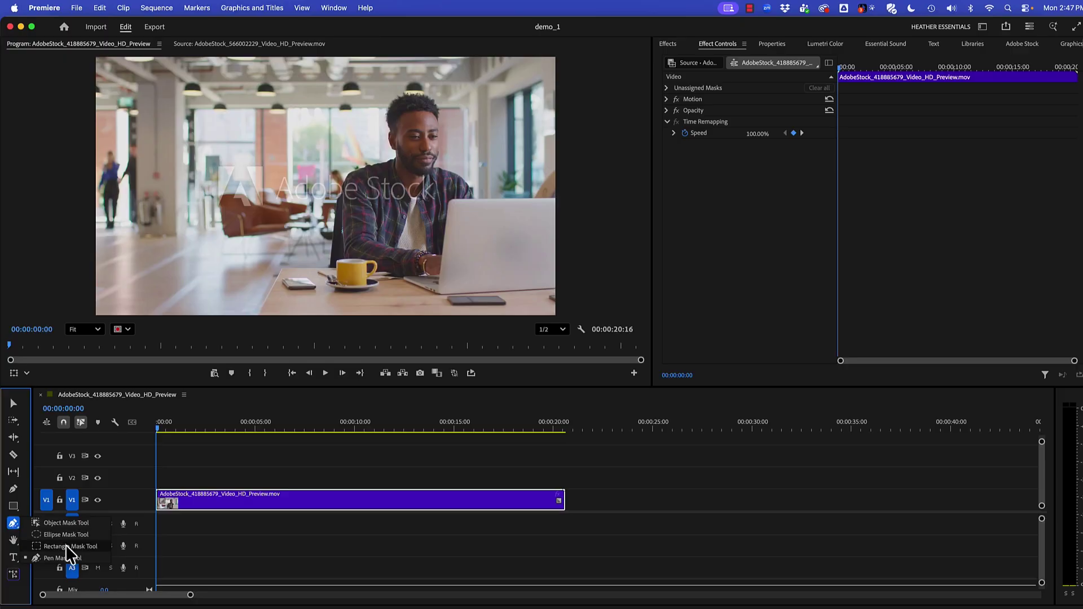
{"action": "left_click", "coordinate": [66, 544]}
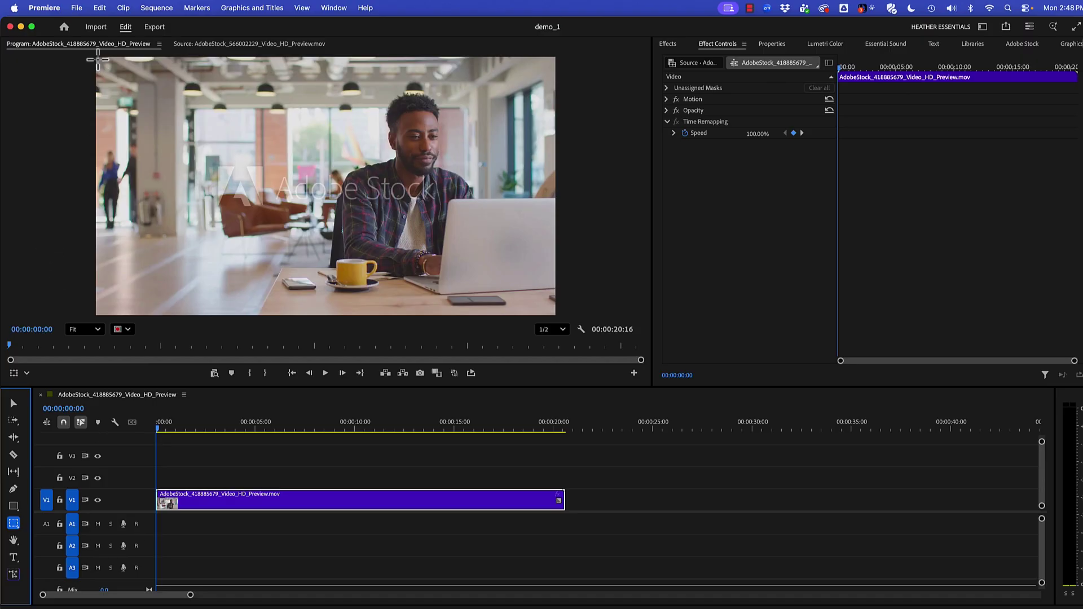
{"action": "left_click_drag", "start_coordinate": [98, 59], "coordinate": [471, 105]}
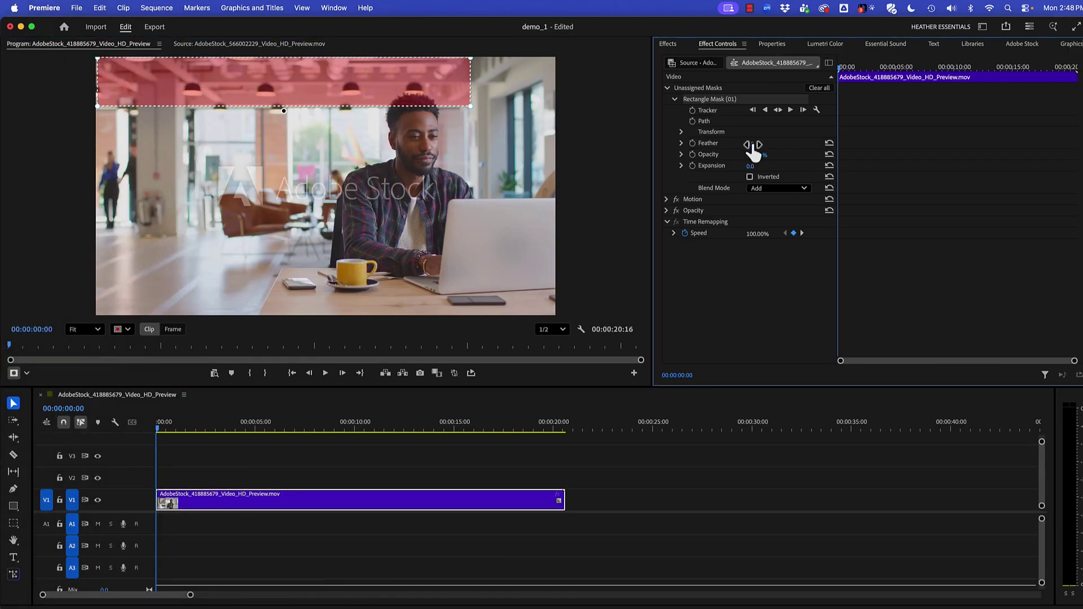
{"action": "left_click_drag", "start_coordinate": [753, 146], "coordinate": [760, 148]}
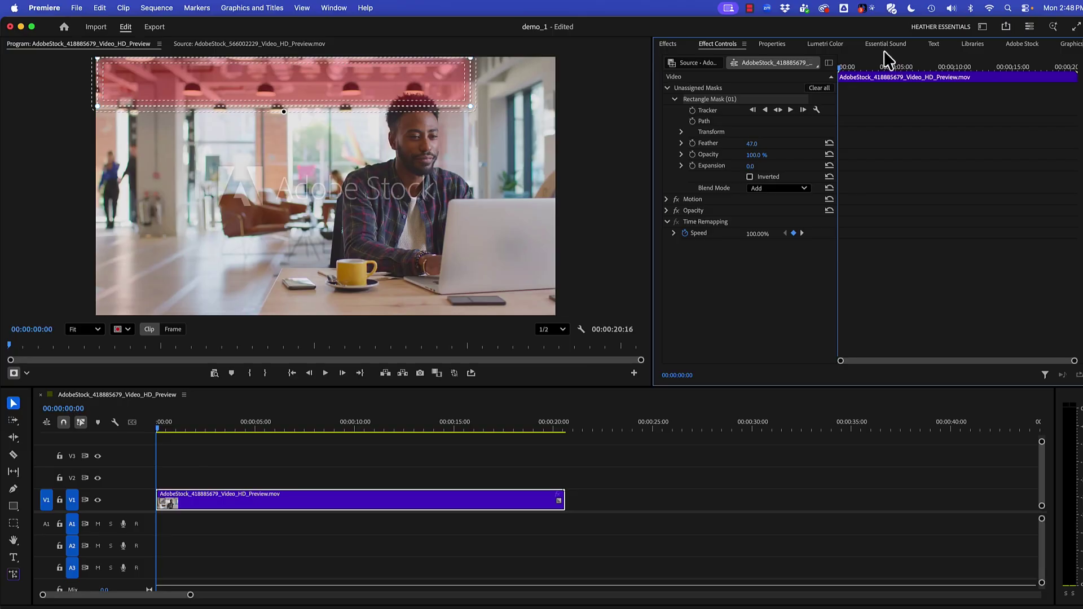
Darken the masked ceiling with Lumetri Color using exposure -0.6, shadows 5.4 and whites -7.9, and deselect the mask
{"action": "left_click", "coordinate": [838, 45]}
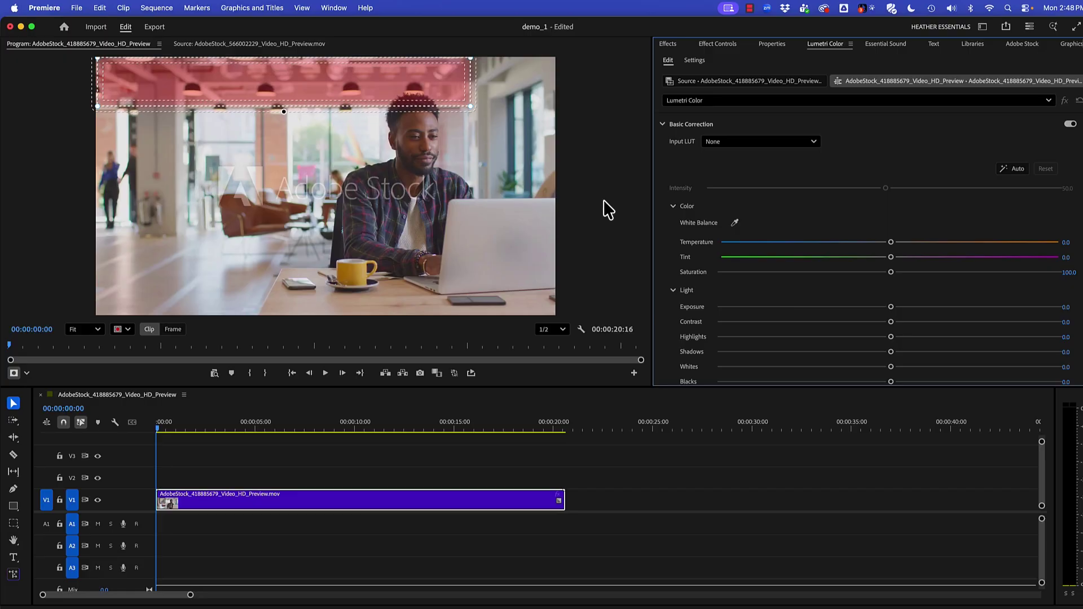
{"action": "left_click", "coordinate": [869, 307]}
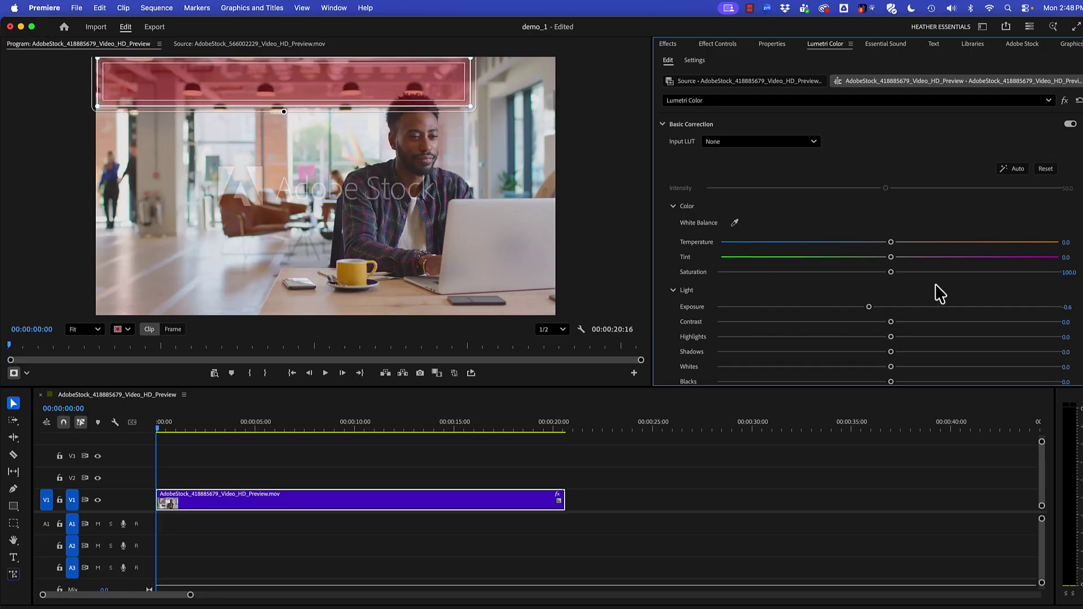
{"action": "scroll", "coordinate": [939, 293], "scroll_direction": "down", "scroll_amount": 1}
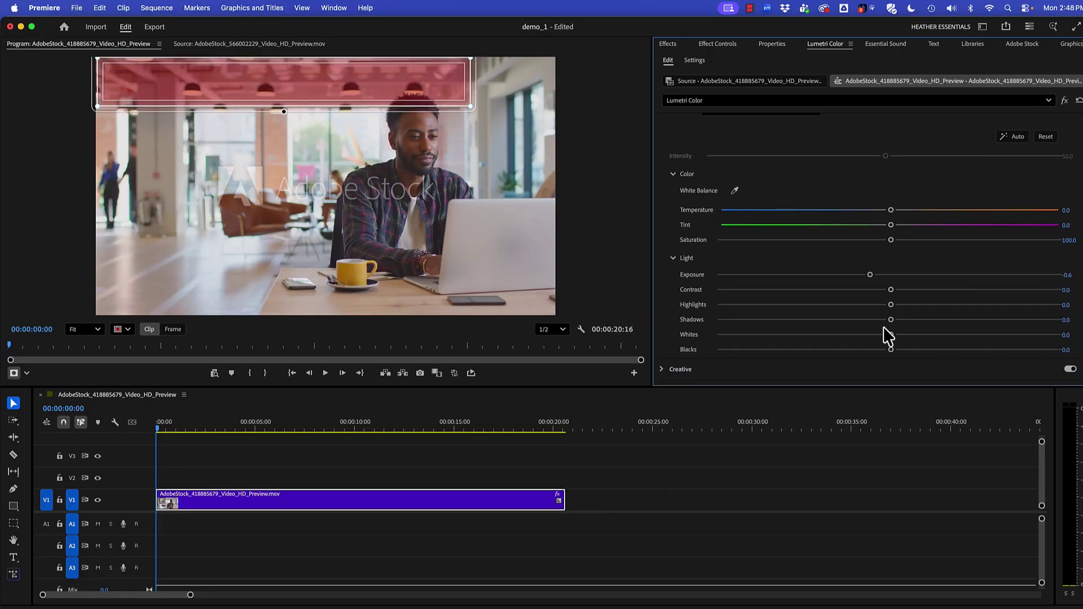
{"action": "left_click_drag", "start_coordinate": [891, 320], "coordinate": [877, 335]}
{"action": "left_click", "coordinate": [668, 44]}
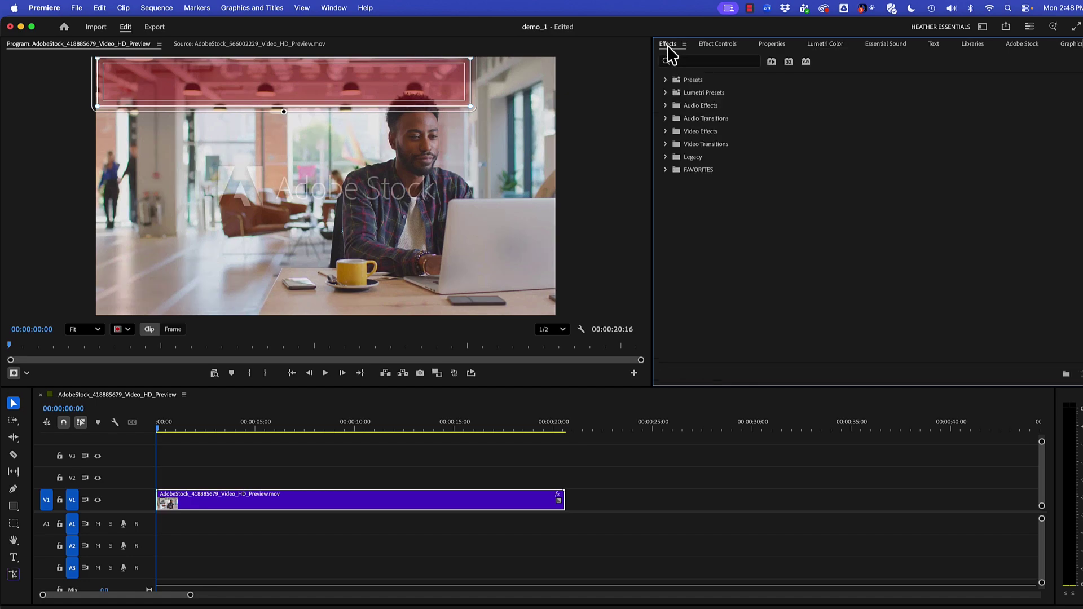
{"action": "left_click", "coordinate": [727, 44]}
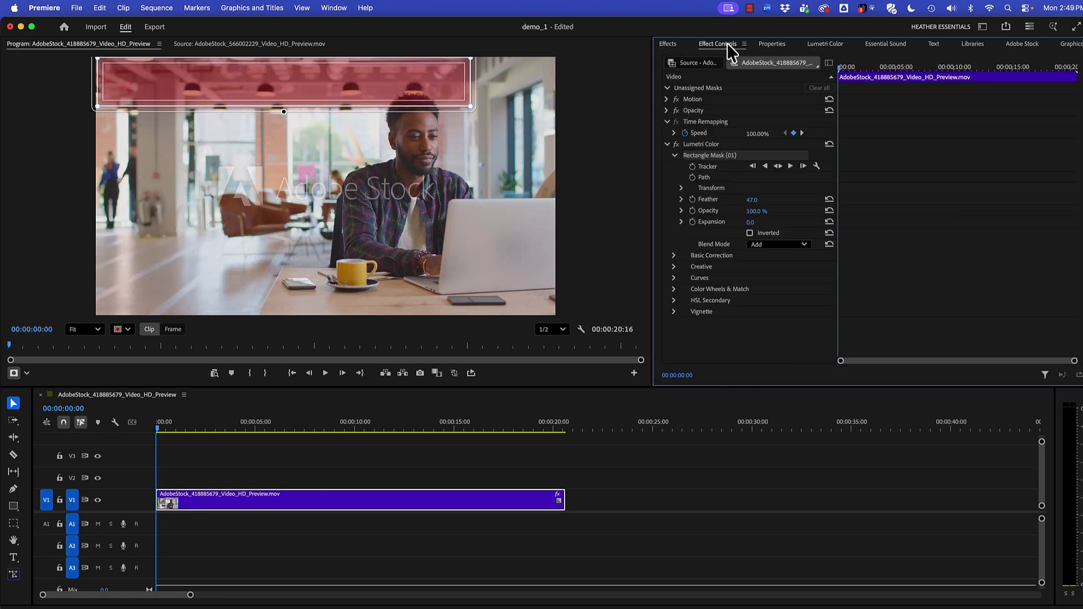
{"action": "left_click", "coordinate": [790, 323]}
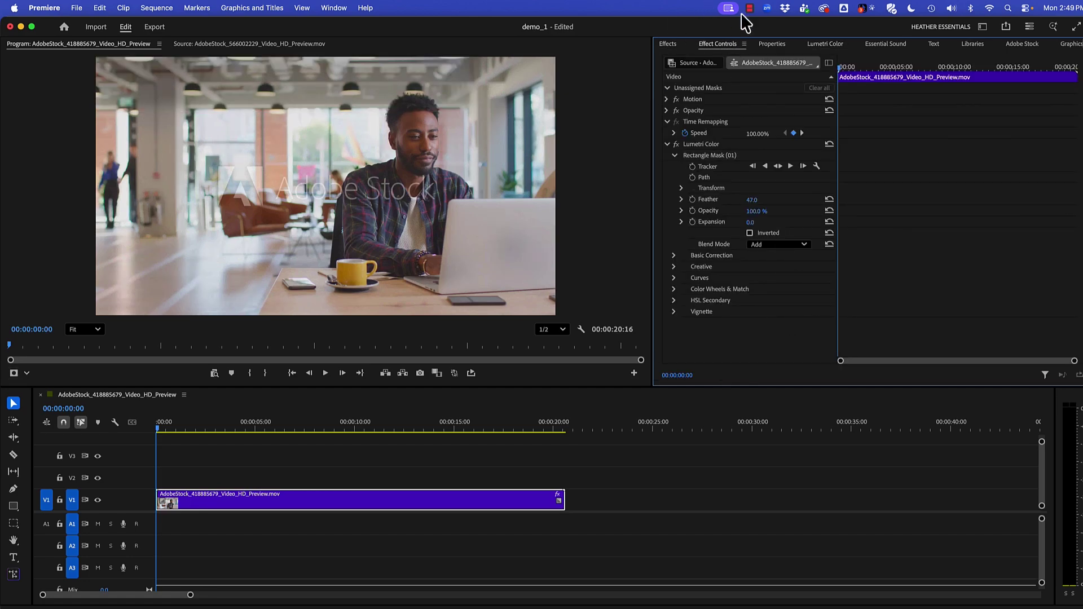
Reset the Lumetri Color correction to compare it with the original image, and undo the reset
{"action": "left_click", "coordinate": [822, 44]}
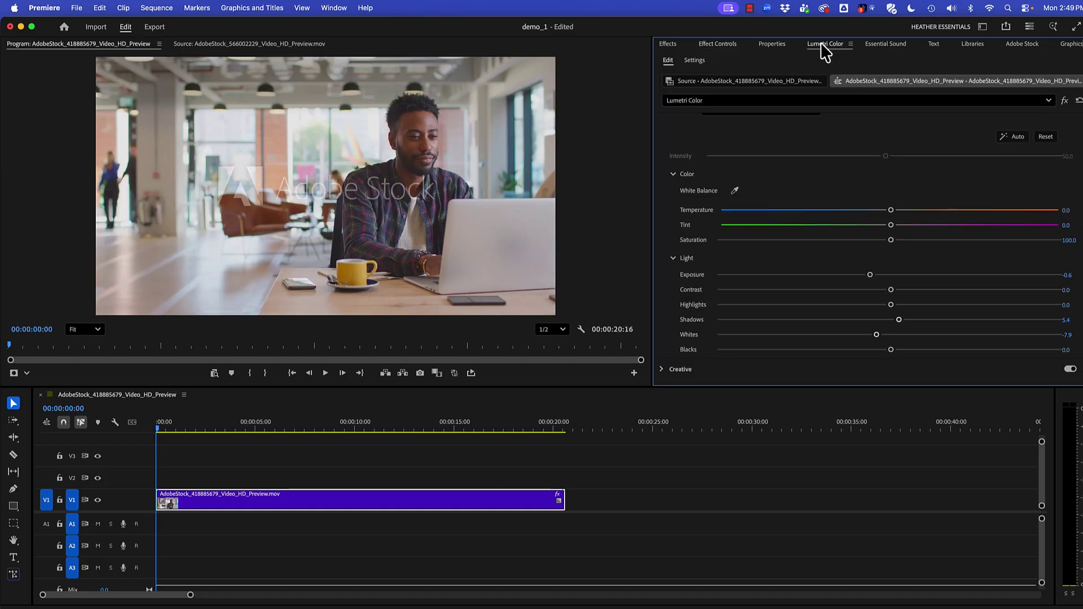
{"action": "left_click", "coordinate": [1079, 101]}
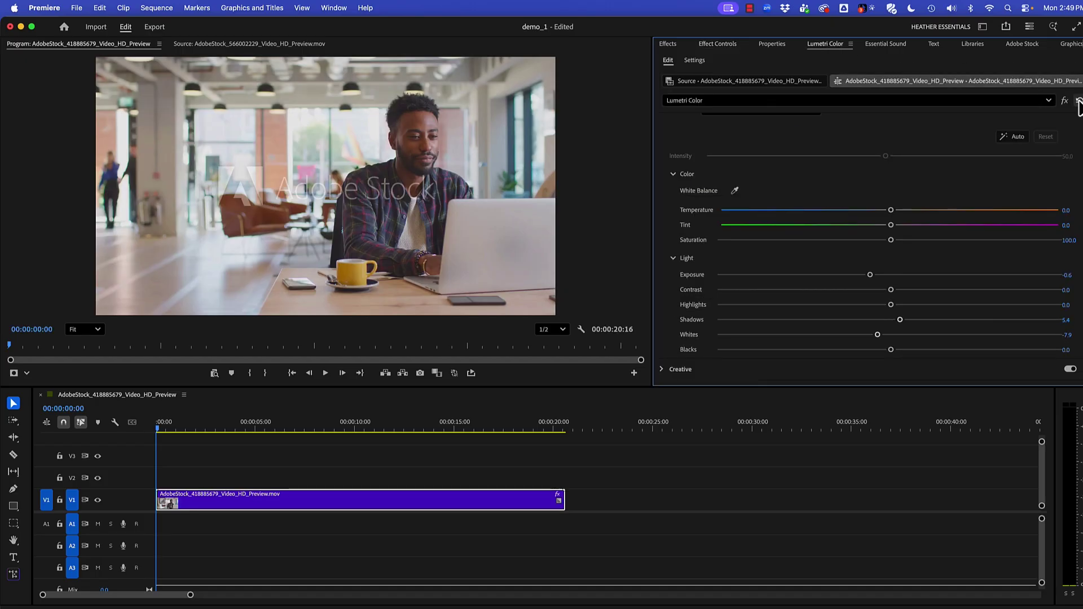
{"action": "key", "text": "super+z"}
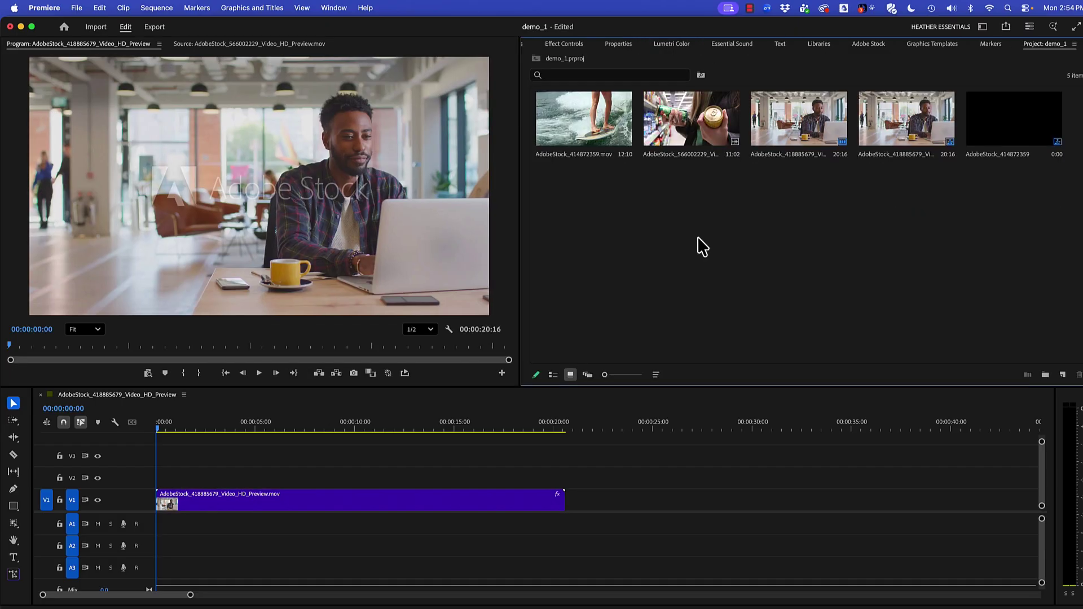
Create a new sequence from the AdobeStock_414872359.mov surfing clip
{"action": "left_click", "coordinate": [586, 126]}
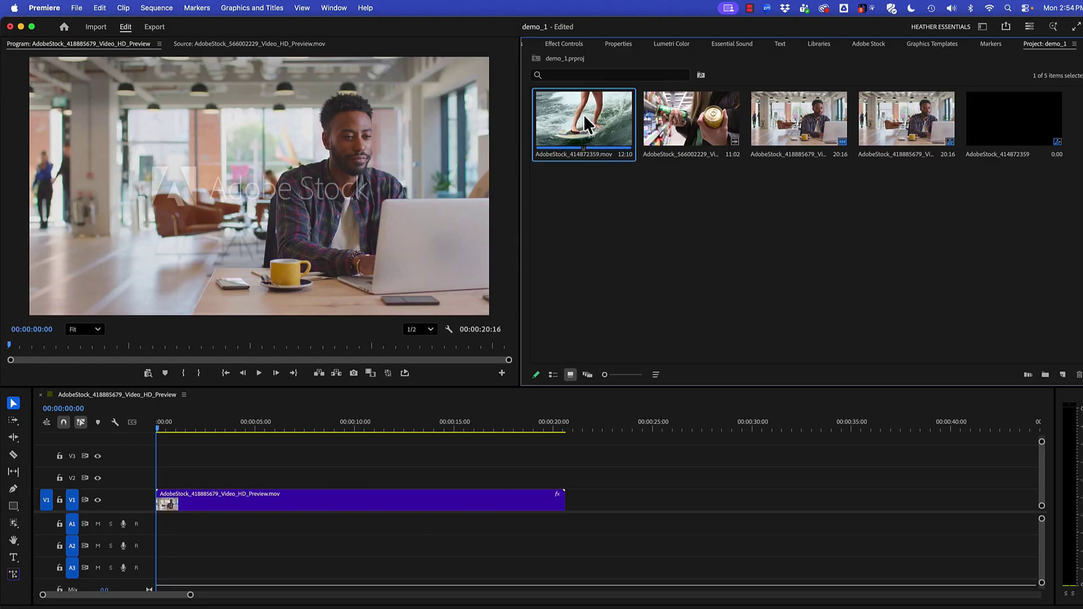
{"action": "right_click", "coordinate": [580, 156]}
{"action": "left_click", "coordinate": [687, 489]}
Duplicate the surfing clip from track V1 onto track V3
{"action": "left_click_drag", "start_coordinate": [156, 429], "coordinate": [169, 428]}
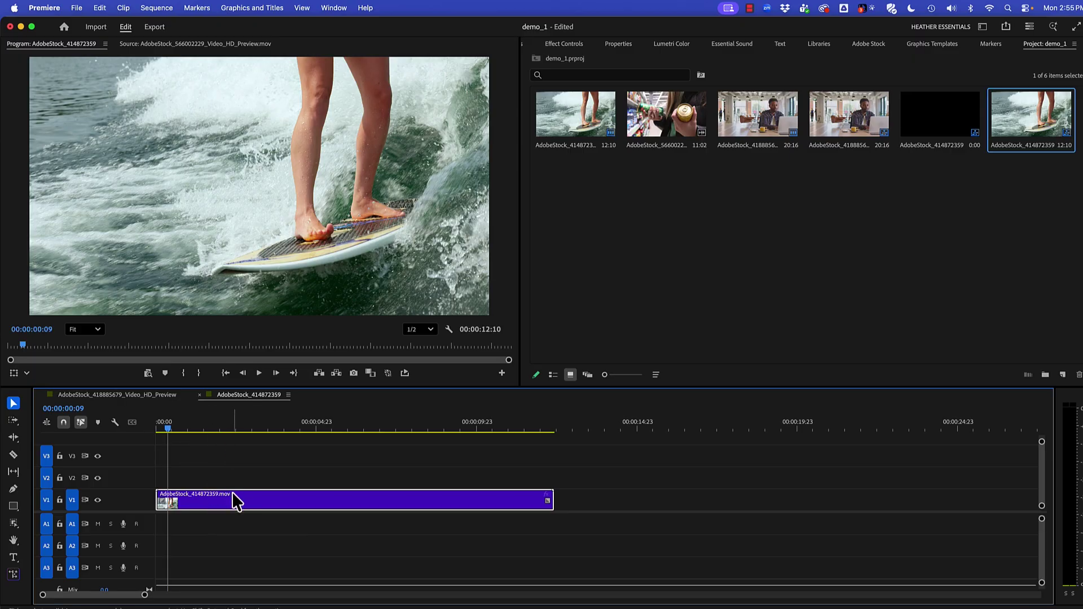
{"action": "left_click_drag", "start_coordinate": [232, 492], "coordinate": [225, 460]}
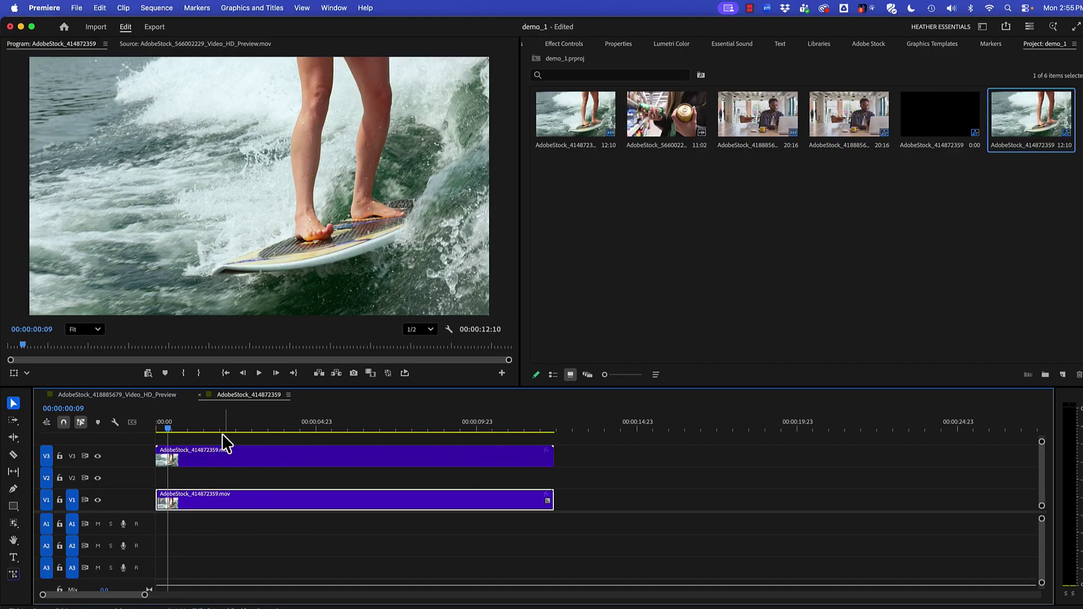
{"action": "left_click", "coordinate": [228, 462]}
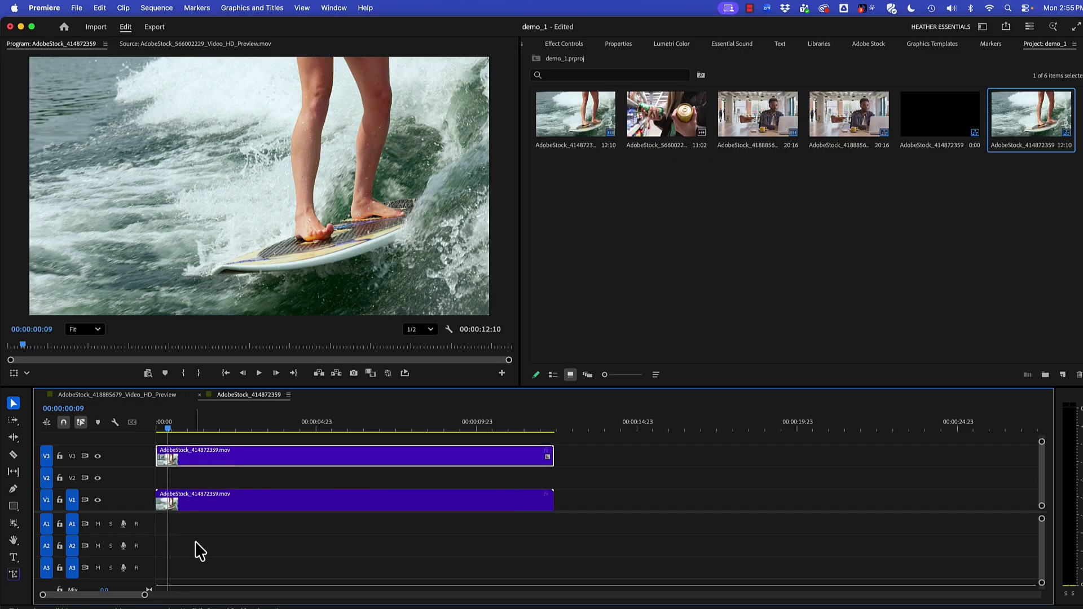
{"action": "left_click", "coordinate": [212, 504]}
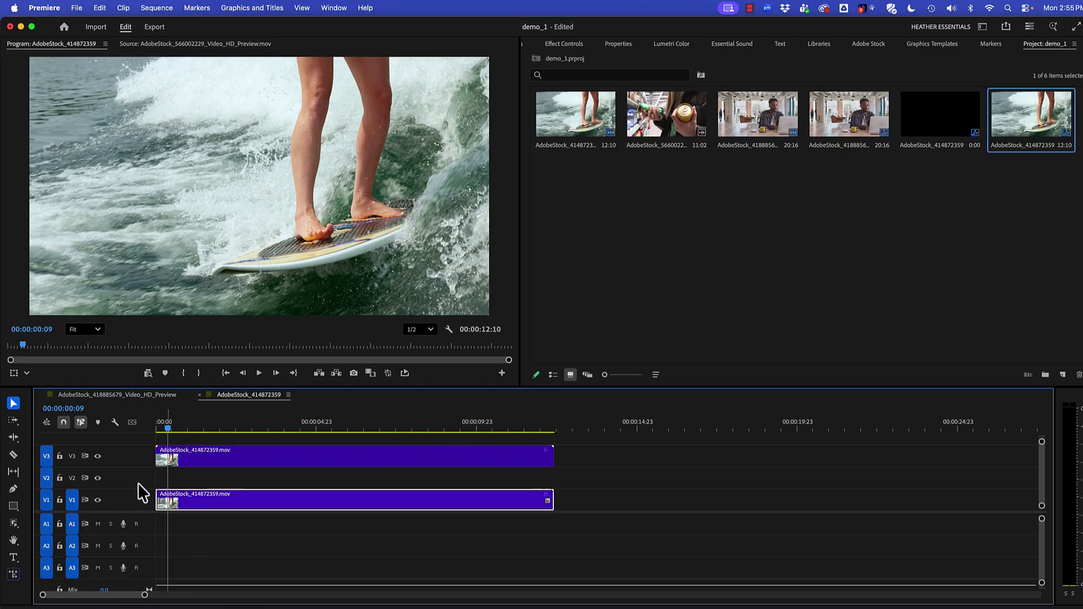
Mask the surfboard and the surfer's legs on the V3 clip at 00:00:00:04 with the Object Mask tool
{"action": "mouse_move", "coordinate": [166, 428]}
{"action": "left_mouse_down"}
{"action": "mouse_move", "coordinate": [180, 428]}
{"action": "mouse_move", "coordinate": [154, 426]}
{"action": "left_mouse_up"}
{"action": "left_click", "coordinate": [214, 457]}
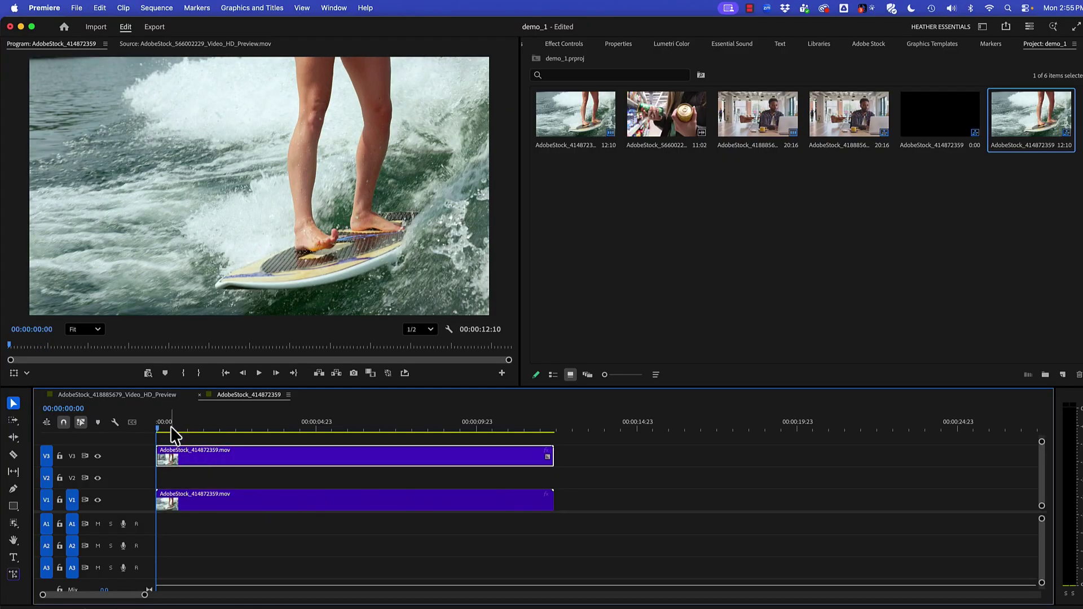
{"action": "left_click_drag", "start_coordinate": [157, 427], "coordinate": [164, 428]}
{"action": "left_click", "coordinate": [13, 522]}
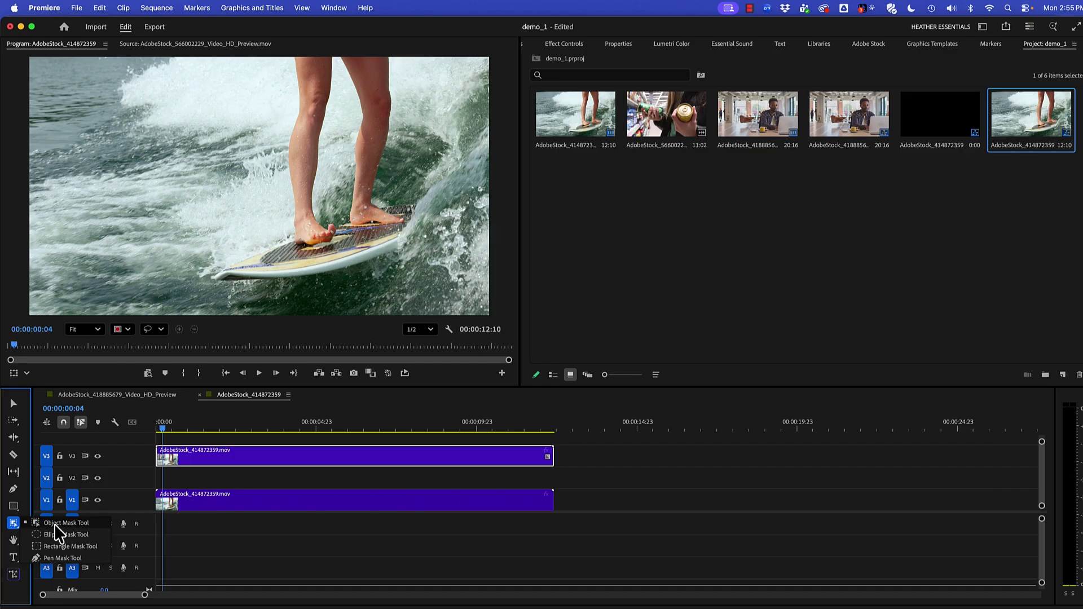
{"action": "left_click", "coordinate": [54, 523]}
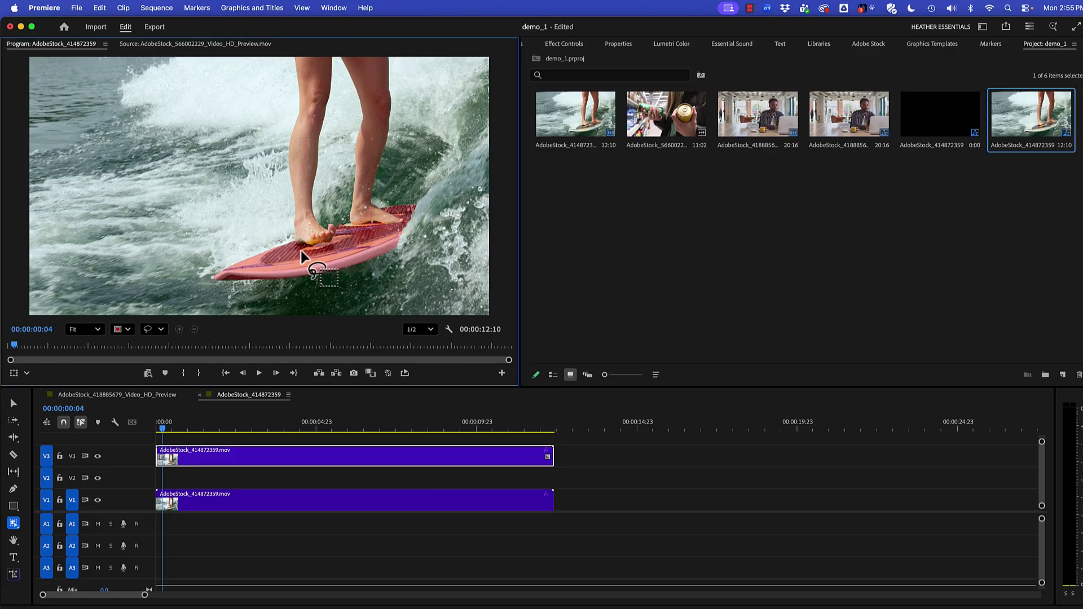
{"action": "left_click", "coordinate": [314, 255]}
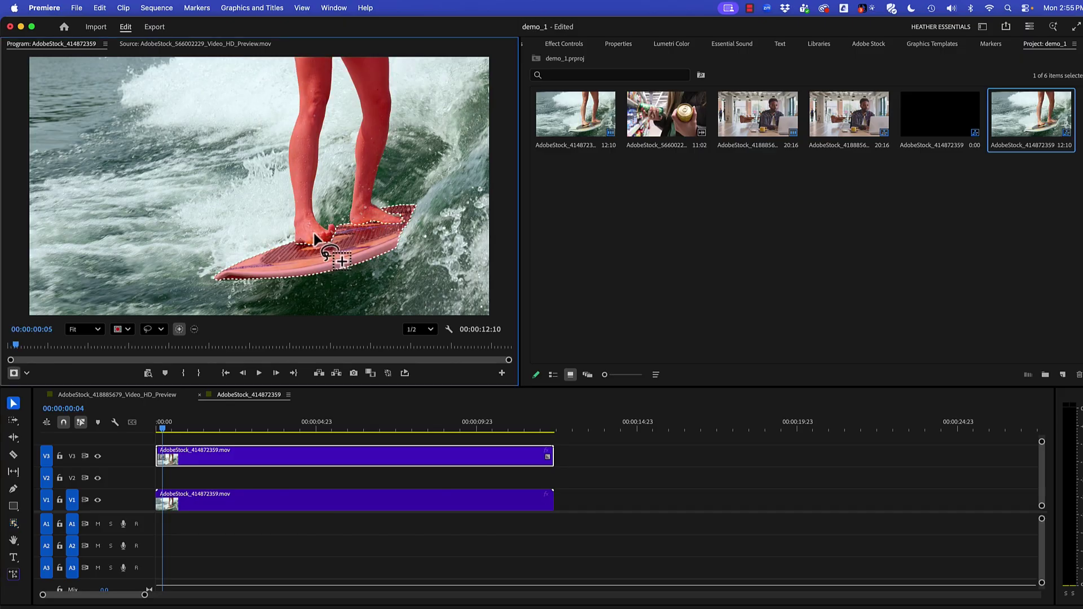
{"action": "left_click", "coordinate": [314, 237]}
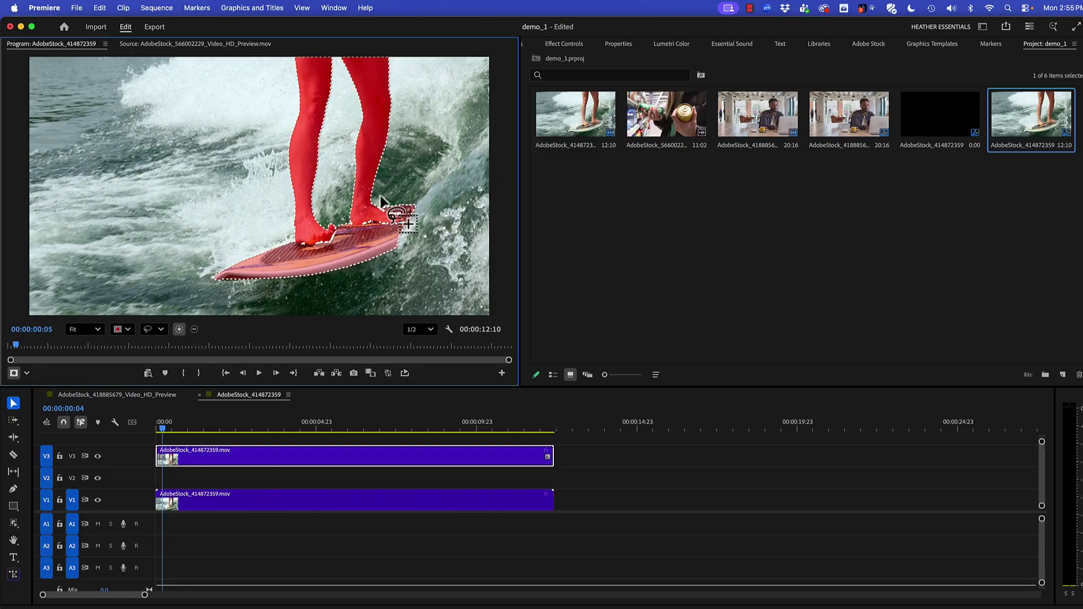
Track the object mask forward and backward through the whole V3 clip
{"action": "mouse_move", "coordinate": [162, 428]}
{"action": "left_mouse_down"}
{"action": "mouse_move", "coordinate": [195, 428]}
{"action": "mouse_move", "coordinate": [162, 427]}
{"action": "left_mouse_up"}
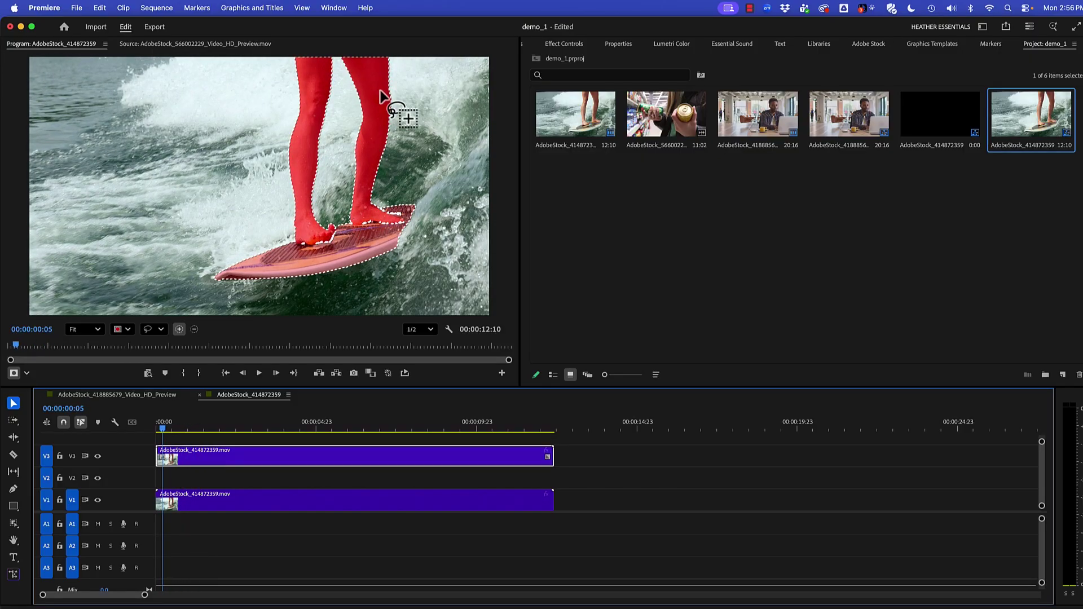
{"action": "left_click", "coordinate": [564, 44]}
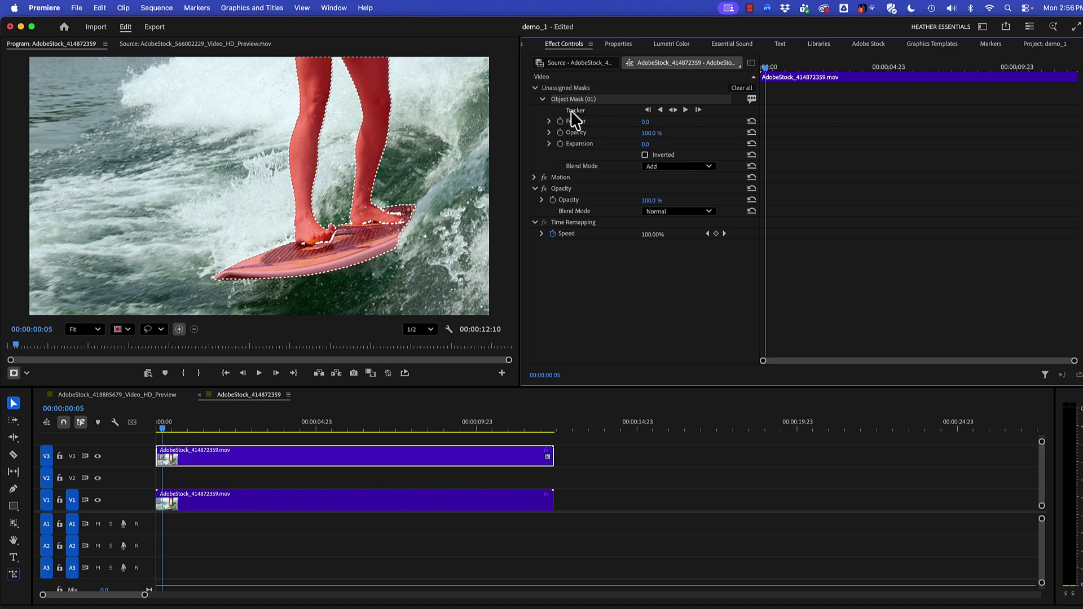
{"action": "left_click", "coordinate": [673, 110]}
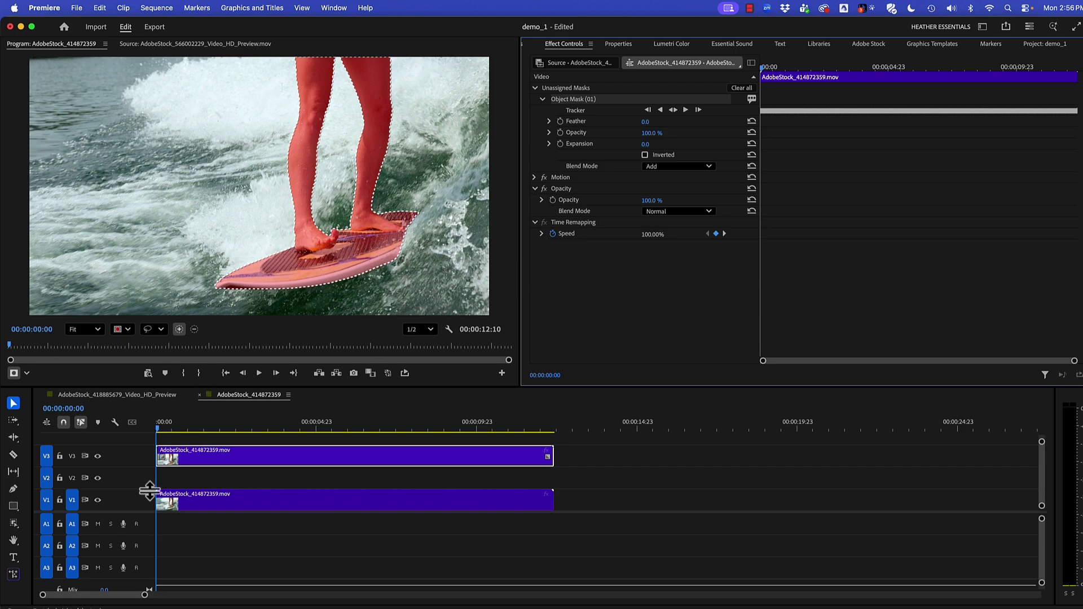
Add a text box reading "surfing" across the surfer's legs and place its clip on V2 between the two video clips
{"action": "left_click", "coordinate": [130, 489]}
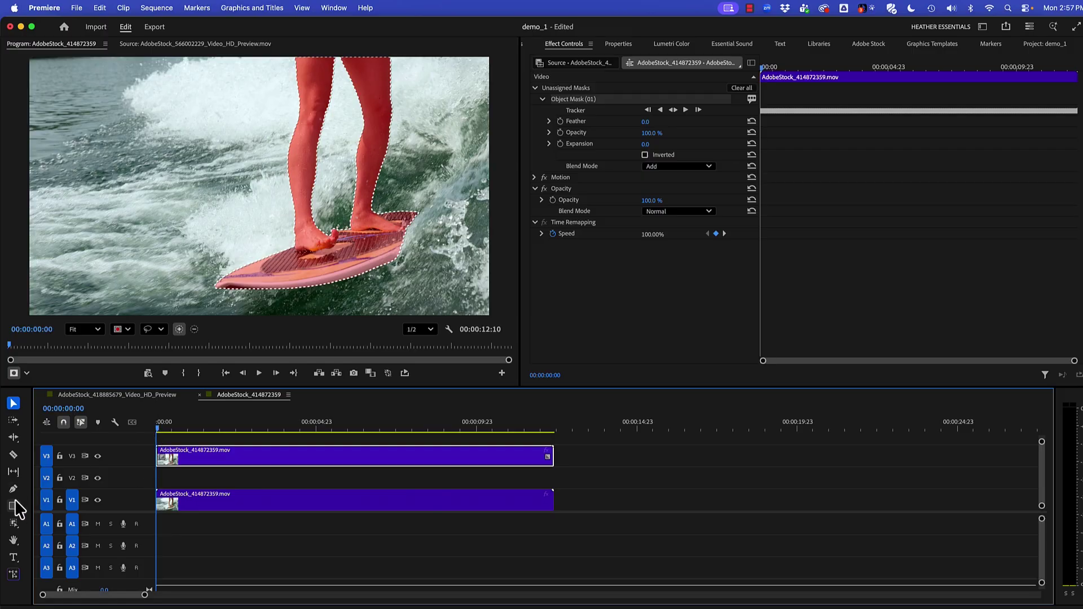
{"action": "left_click", "coordinate": [14, 557]}
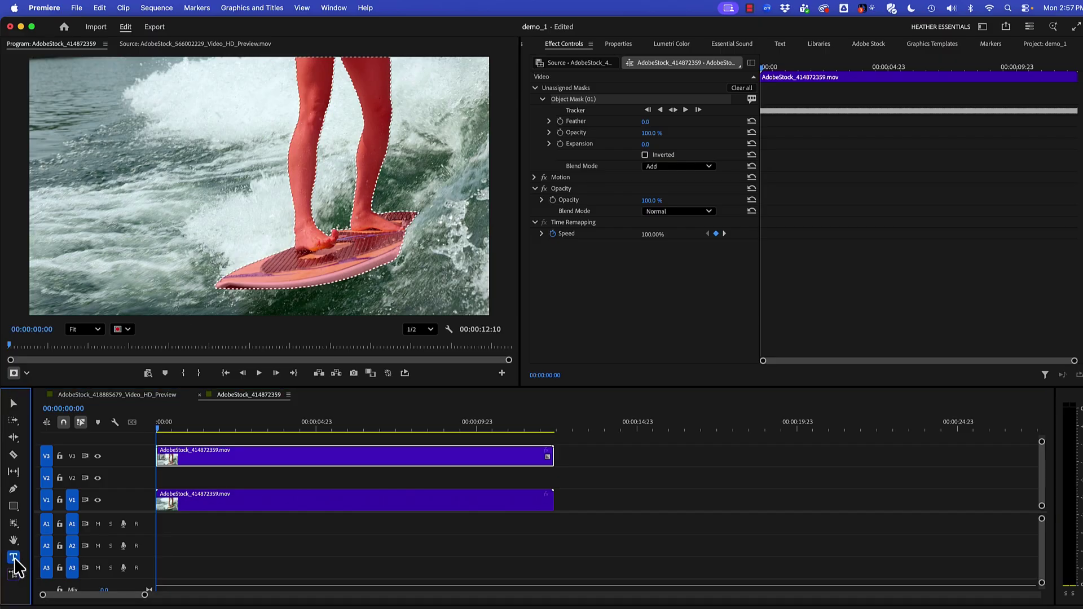
{"action": "left_click_drag", "start_coordinate": [86, 141], "coordinate": [458, 213]}
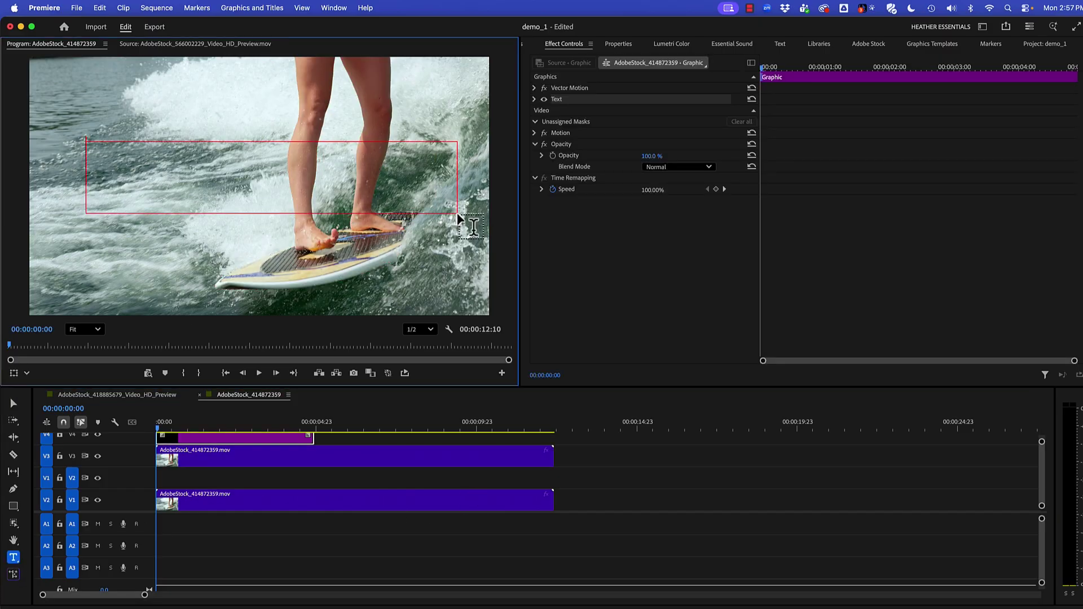
{"action": "left_click_drag", "start_coordinate": [250, 441], "coordinate": [266, 478]}
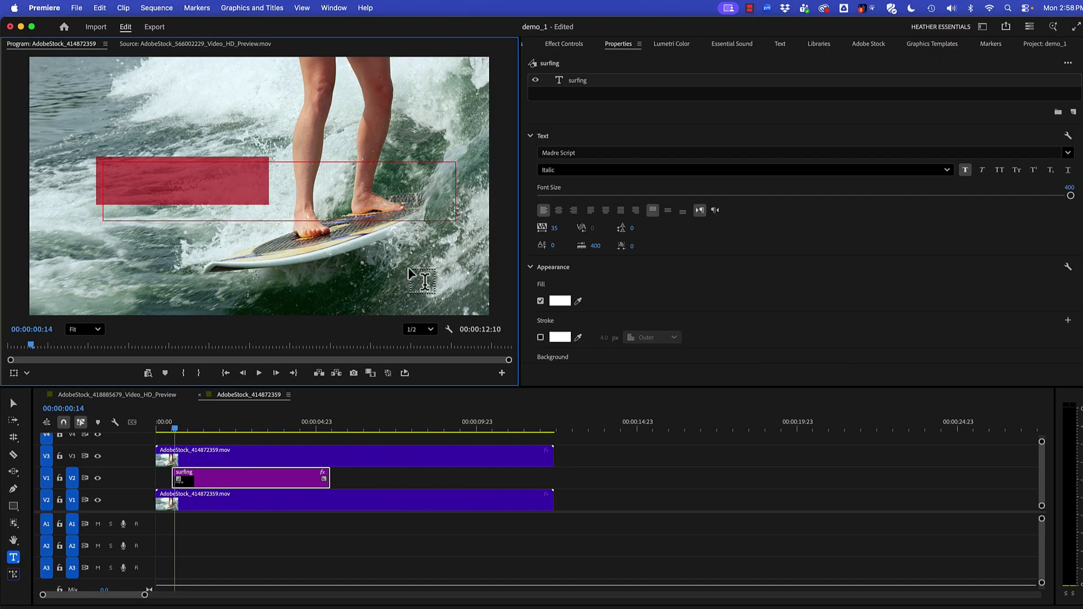
Change the fill colour of the "surfing" text to a saturated blue
{"action": "left_click", "coordinate": [560, 301]}
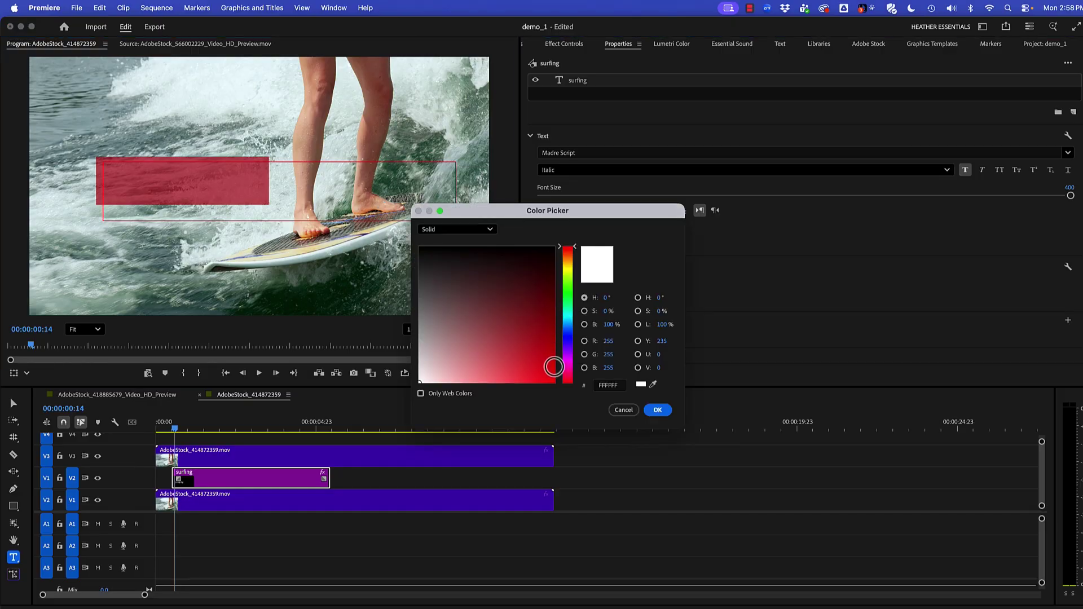
{"action": "left_click", "coordinate": [568, 342]}
{"action": "left_click", "coordinate": [550, 367]}
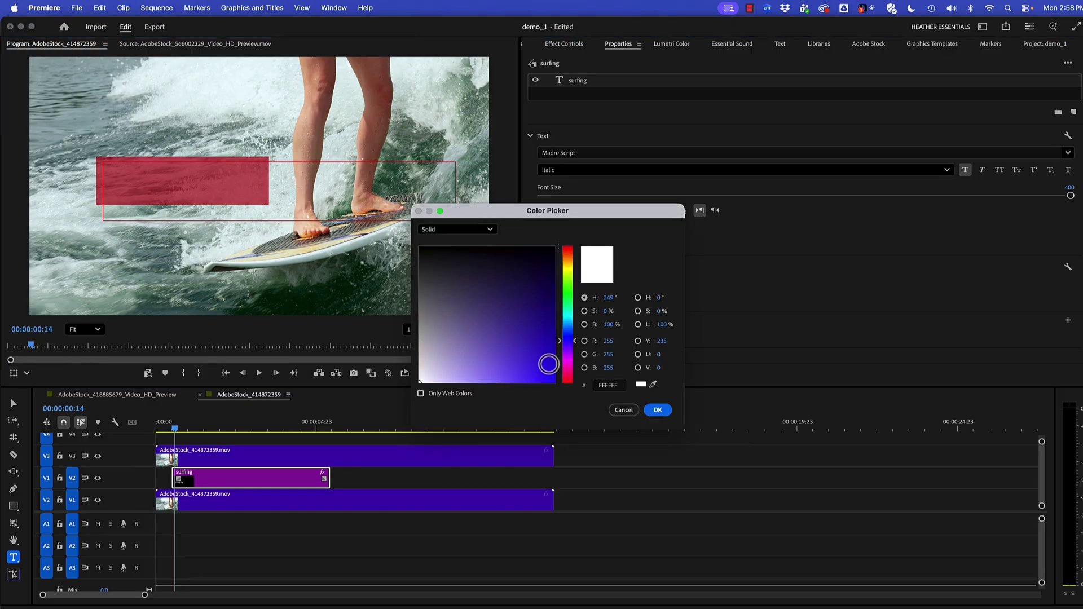
{"action": "left_click", "coordinate": [658, 410]}
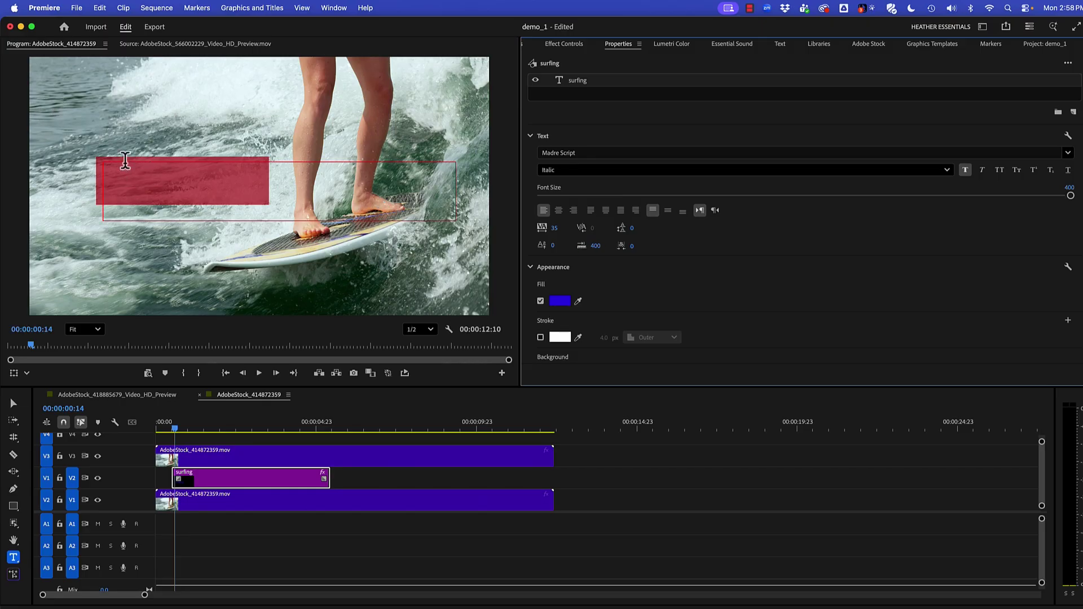
Assign the unassigned Object Mask (01) of the V3 surfing clip to its Opacity effect
{"action": "left_click", "coordinate": [13, 402]}
{"action": "left_click", "coordinate": [333, 459]}
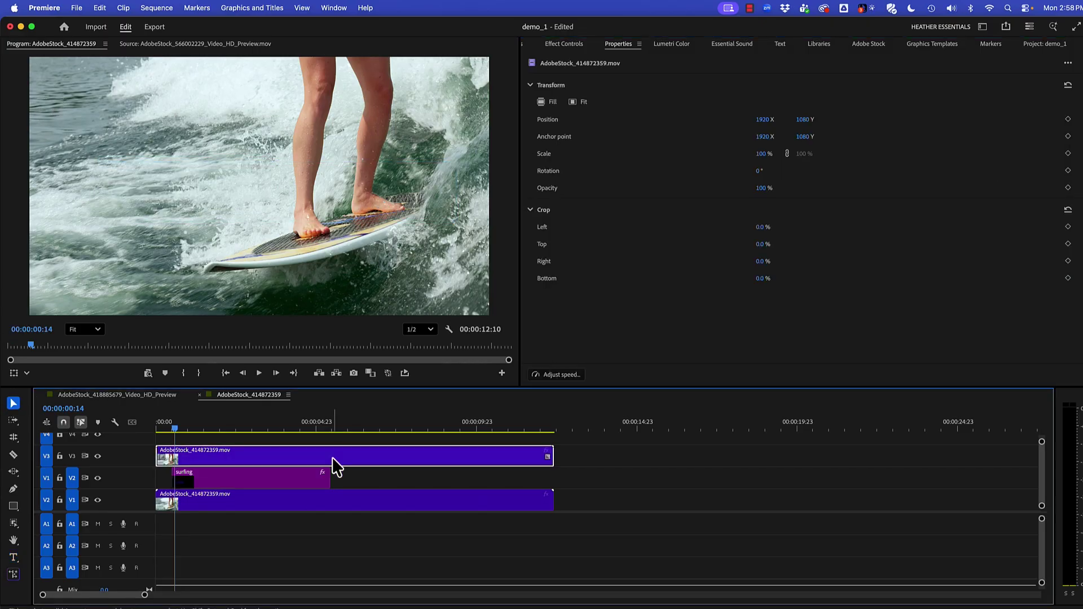
{"action": "mouse_move", "coordinate": [173, 429]}
{"action": "left_mouse_down"}
{"action": "mouse_move", "coordinate": [282, 417]}
{"action": "mouse_move", "coordinate": [170, 425]}
{"action": "mouse_move", "coordinate": [189, 420]}
{"action": "left_mouse_up"}
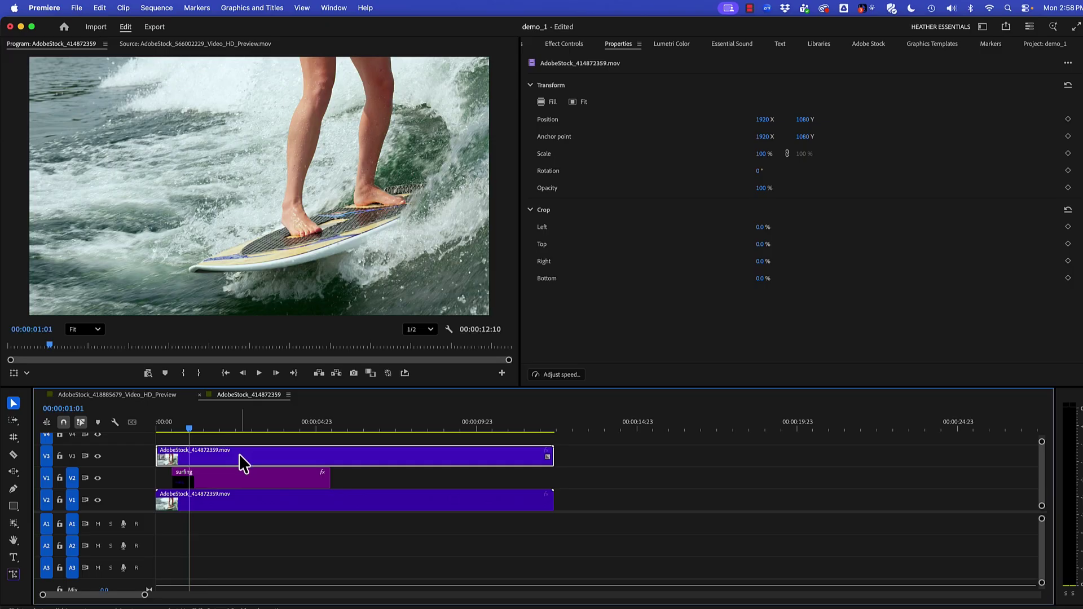
{"action": "left_click", "coordinate": [564, 44]}
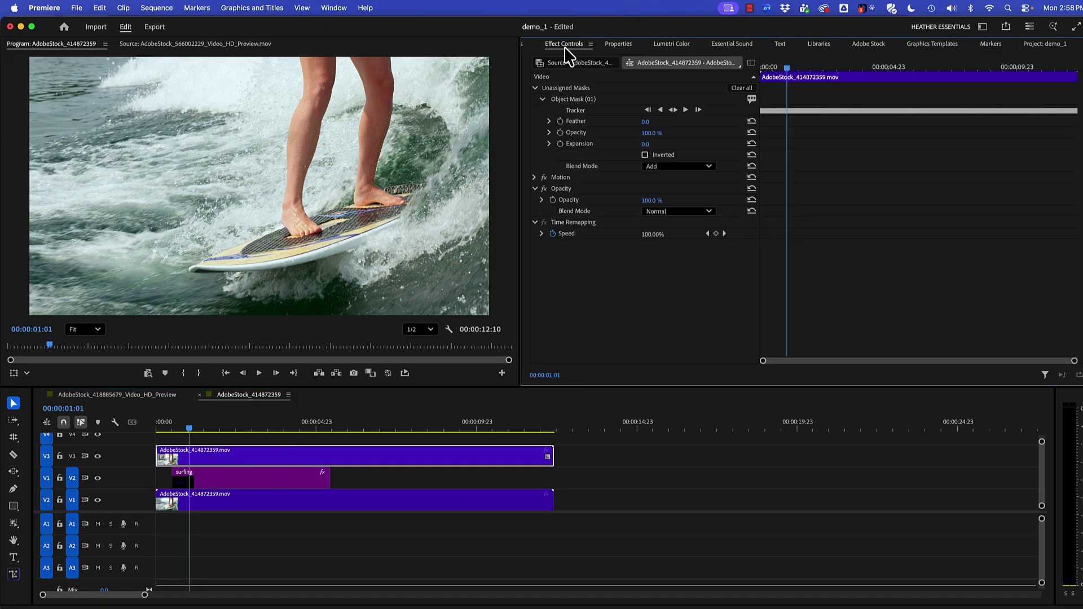
{"action": "left_click", "coordinate": [573, 99]}
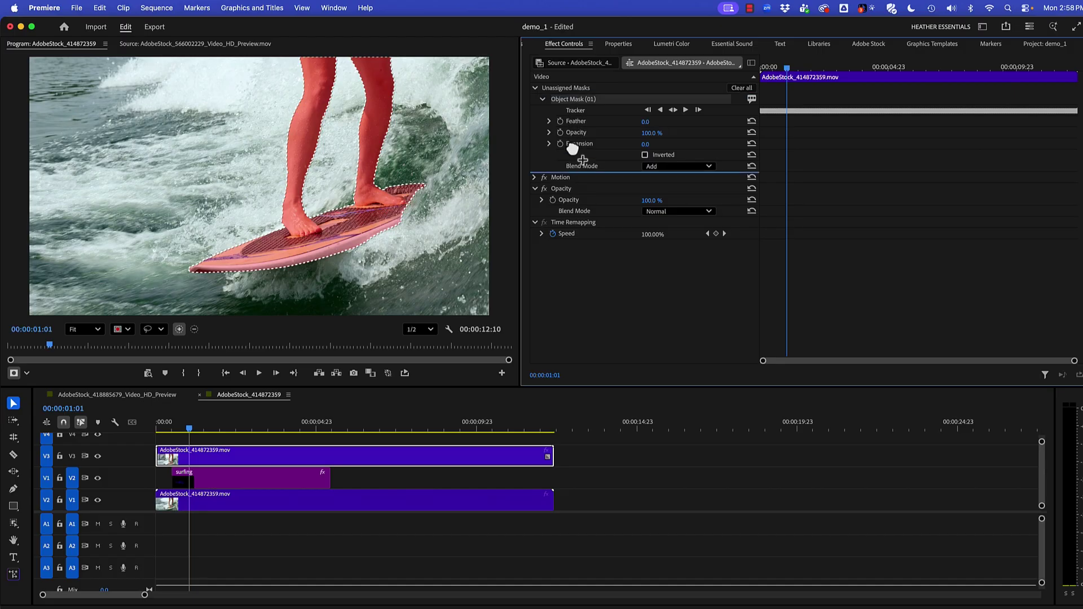
{"action": "left_click", "coordinate": [576, 189]}
{"action": "left_click_drag", "start_coordinate": [575, 192], "coordinate": [567, 203]}
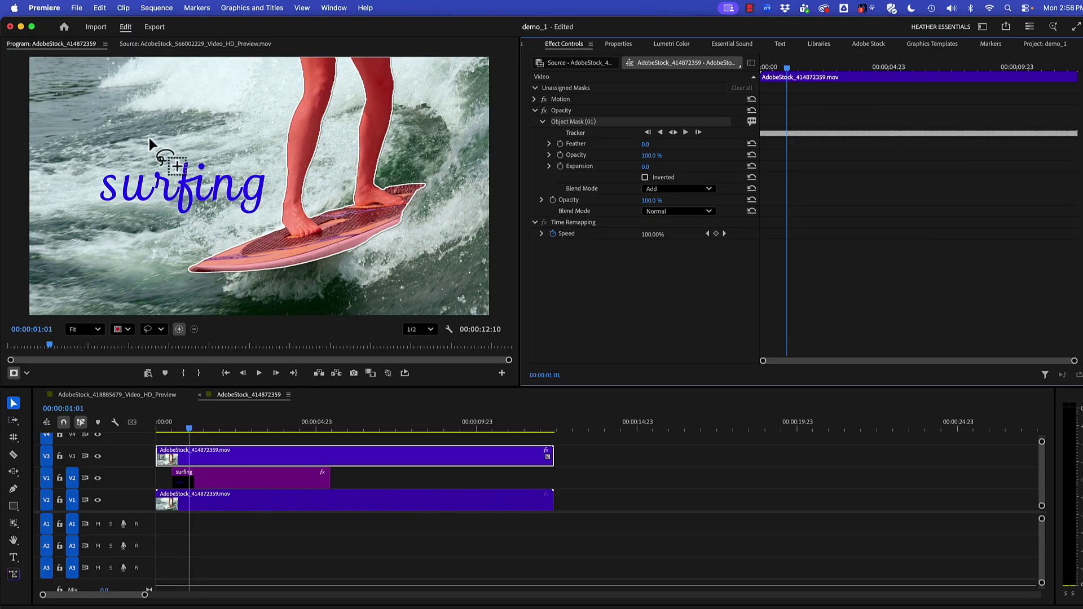
Move the "surfing" text up and to the right so it passes behind the surfer's legs, and play back and scrub the sequence to check it
{"action": "left_click", "coordinate": [244, 200]}
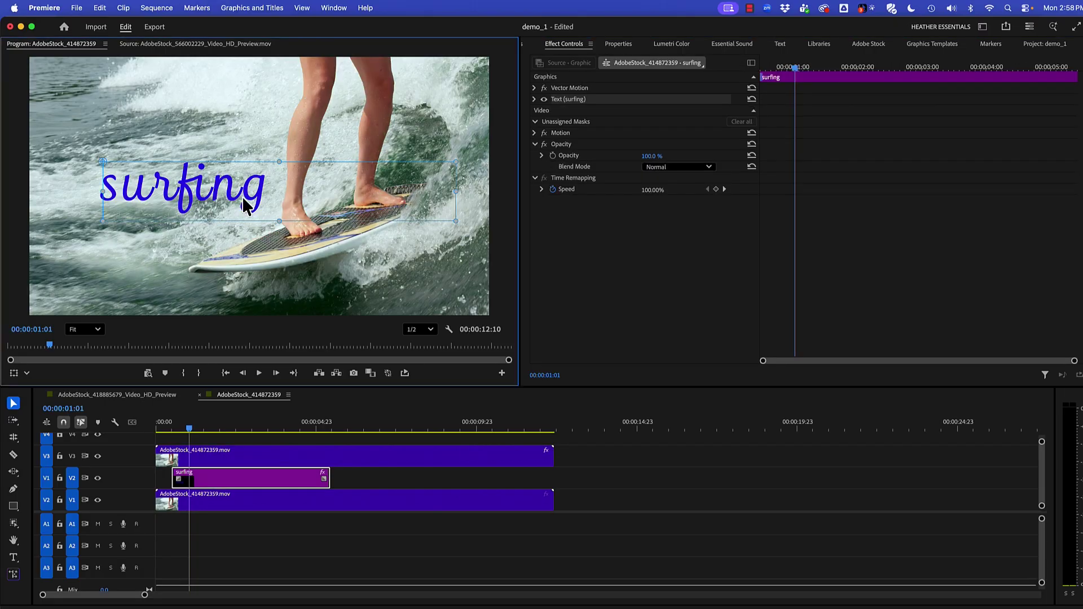
{"action": "left_click_drag", "start_coordinate": [184, 198], "coordinate": [312, 146]}
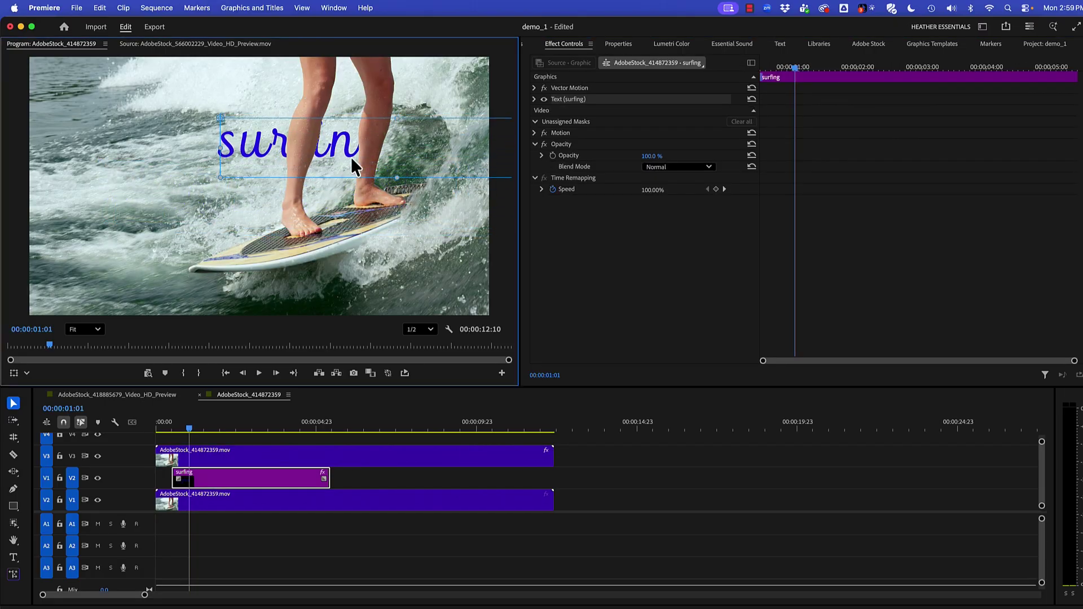
{"action": "key", "text": "space"}
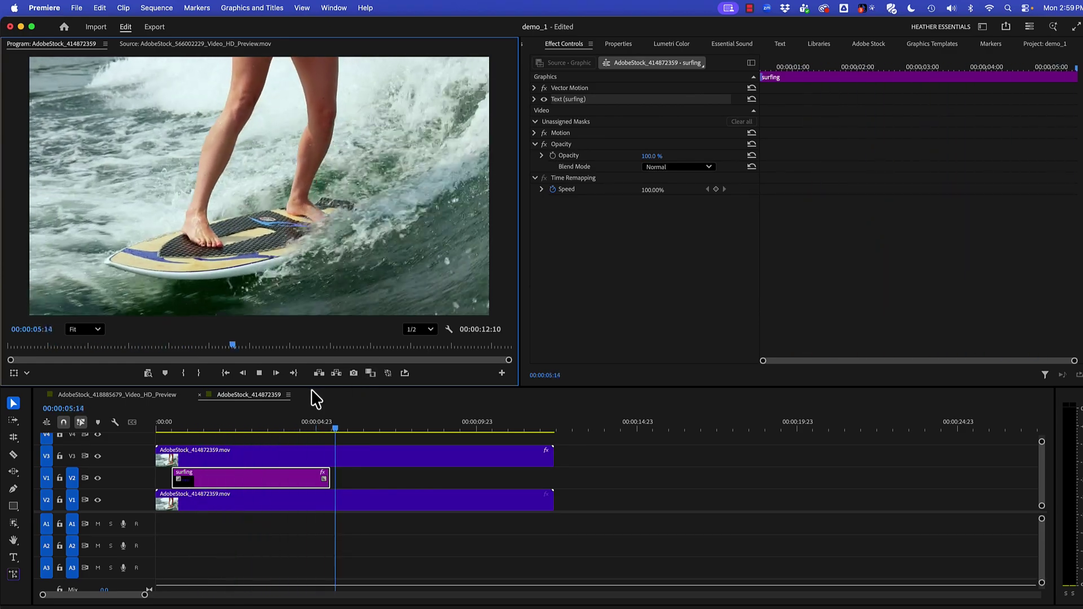
{"action": "key", "text": "space"}
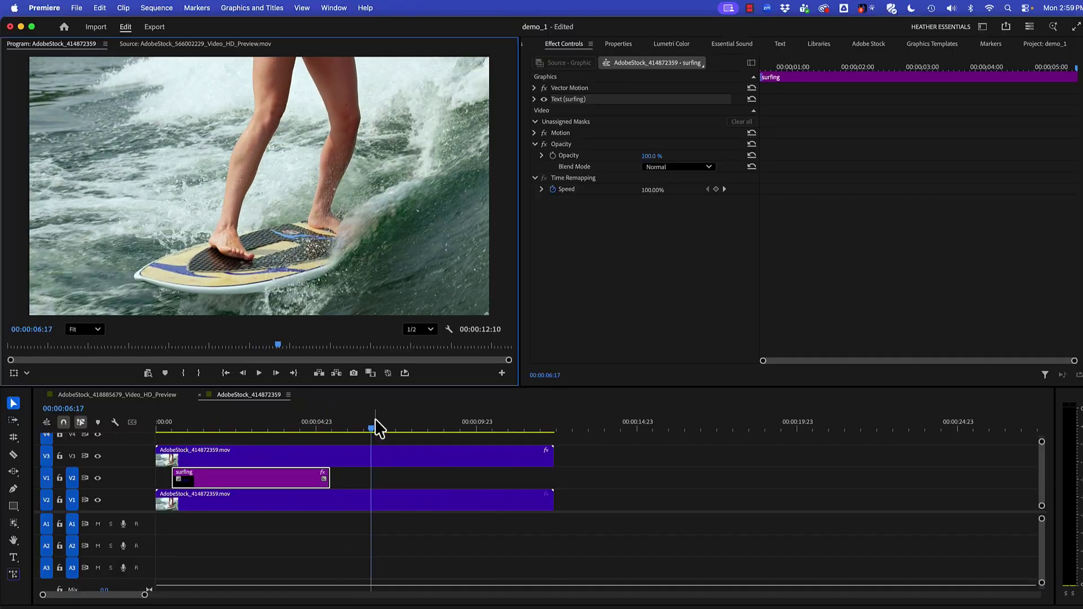
{"action": "left_click_drag", "start_coordinate": [374, 435], "coordinate": [258, 431]}
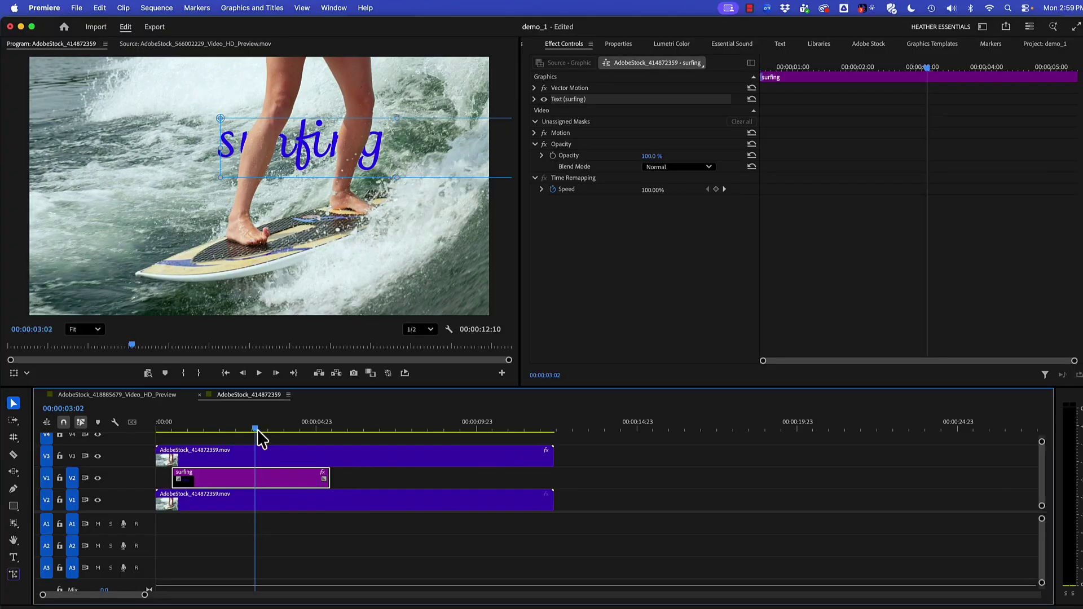